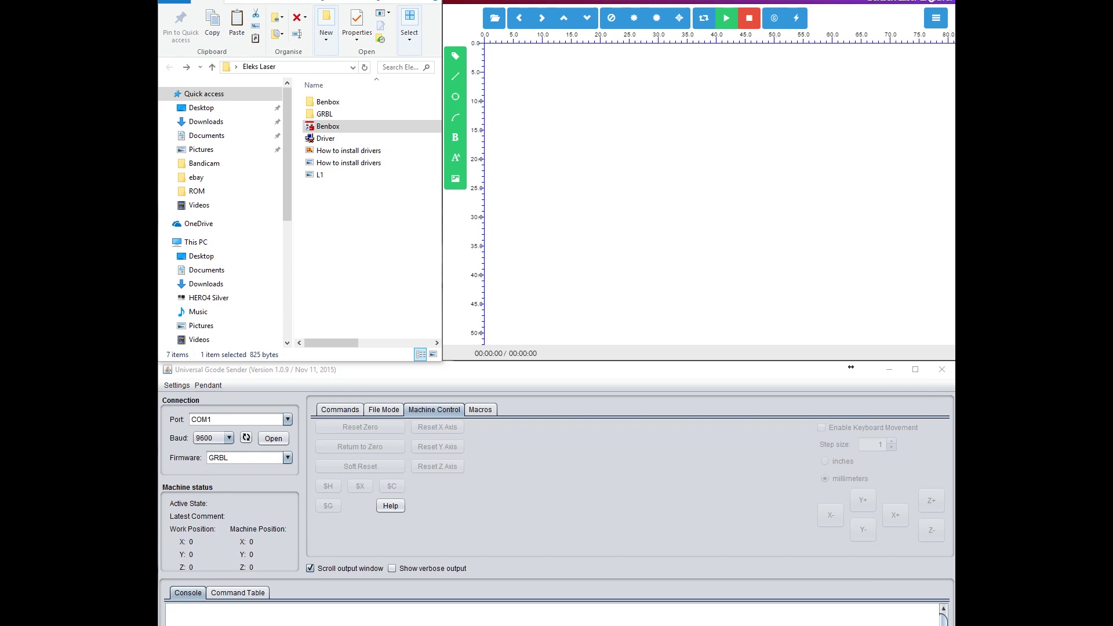
# - Check the Benbox shortcut's compatibility properties for the run-as-administrator setting and close them without changes
pyautogui.hotkey('alt', 'Tab')
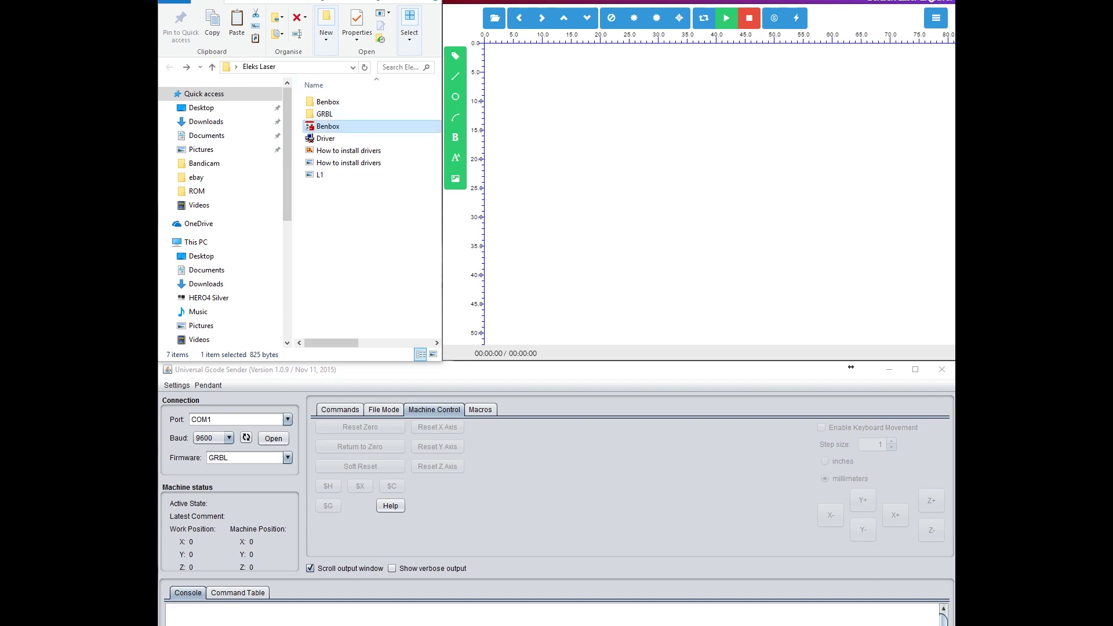
pyautogui.rightClick(330, 128)
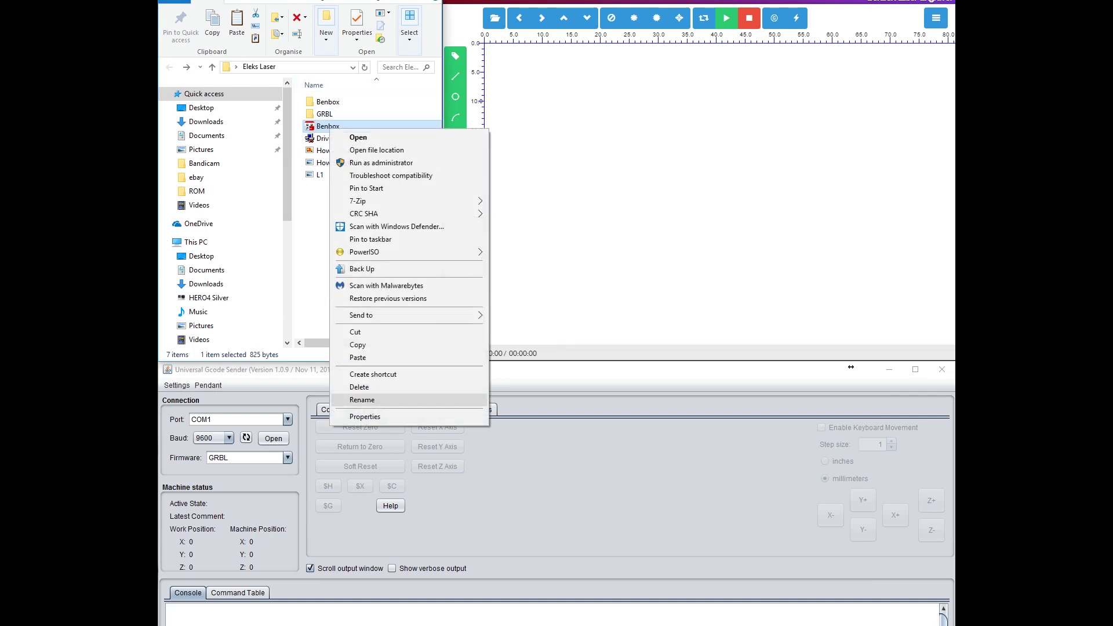
pyautogui.press('Return')
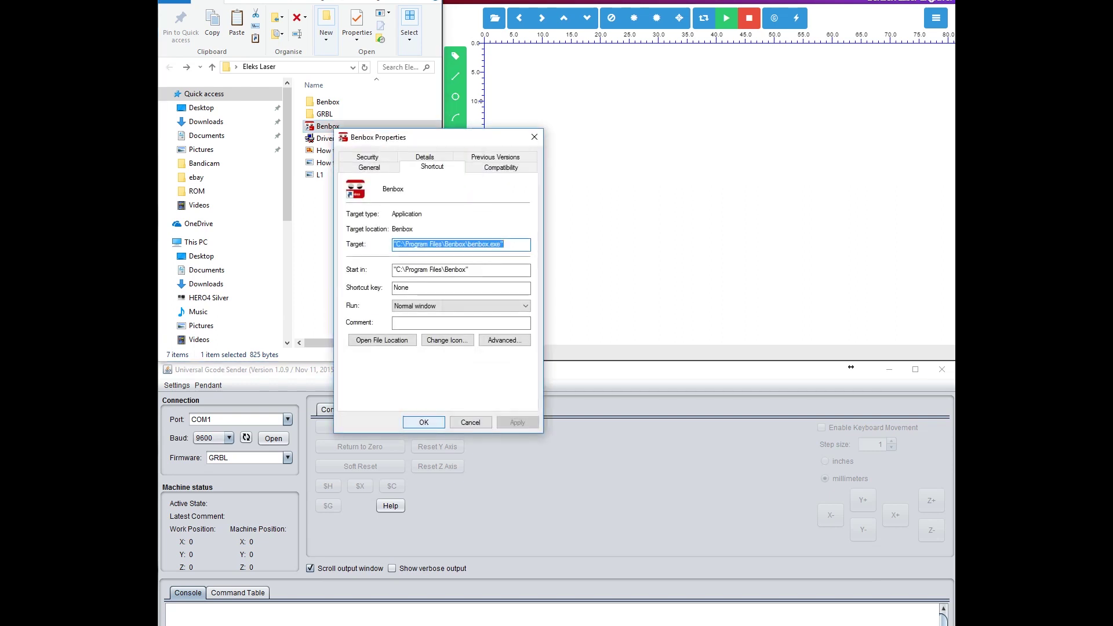
pyautogui.hotkey('ctrl', 'Tab')
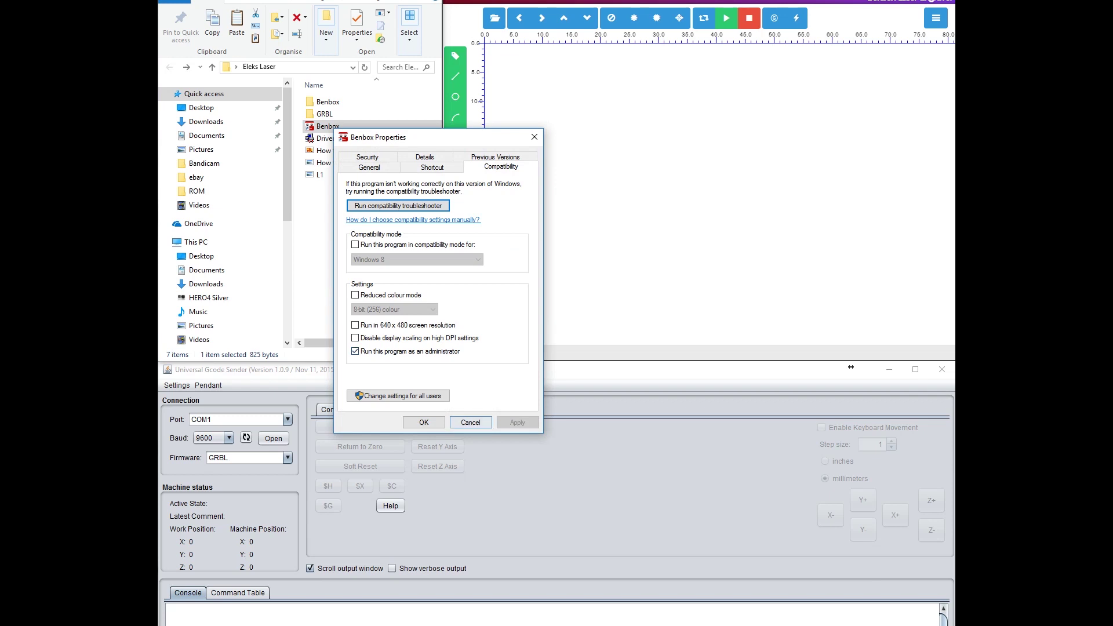
pyautogui.press('Escape')
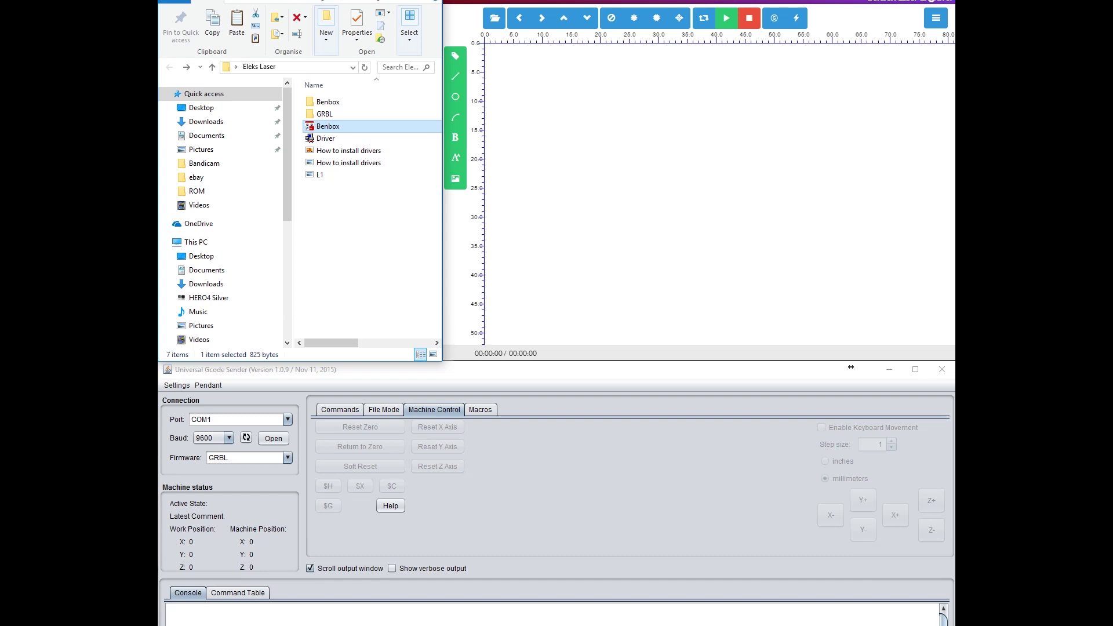
# - Show the axis, laser and servo parameters, and draw a circle about 22 mm across near the canvas origin
pyautogui.click(936, 18)
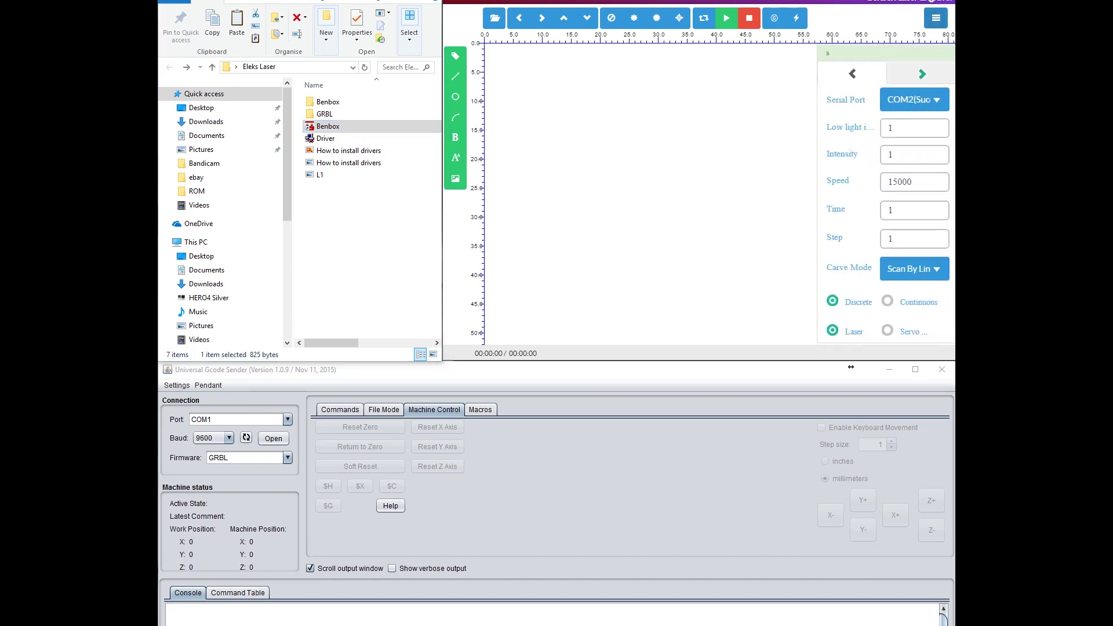
pyautogui.click(922, 73)
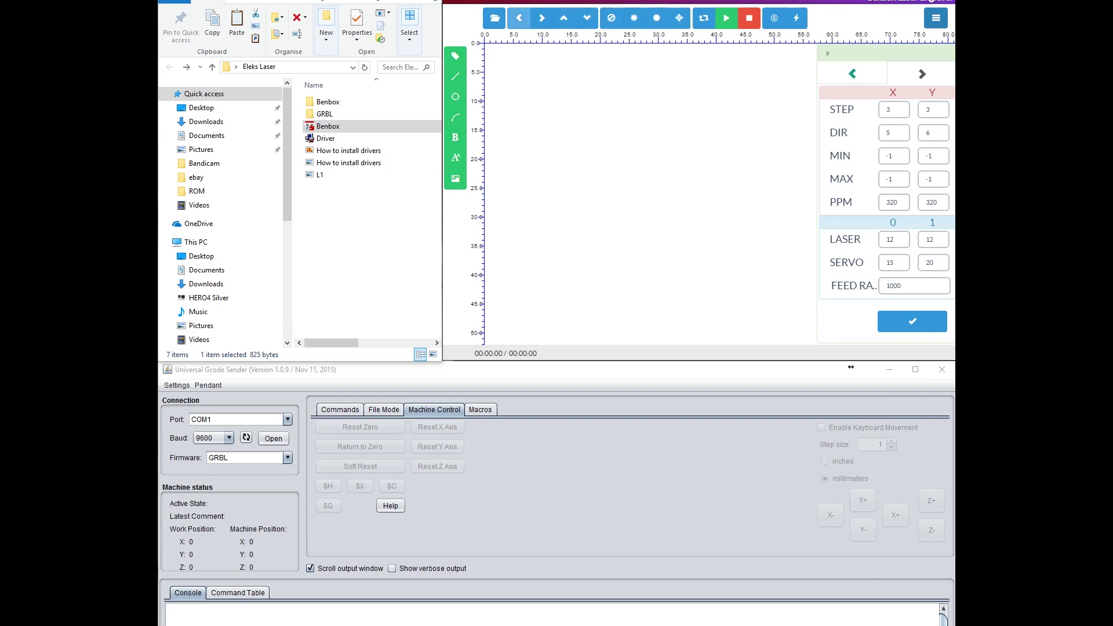
pyautogui.click(455, 97)
pyautogui.moveTo(563, 124); pyautogui.dragTo(610, 159)
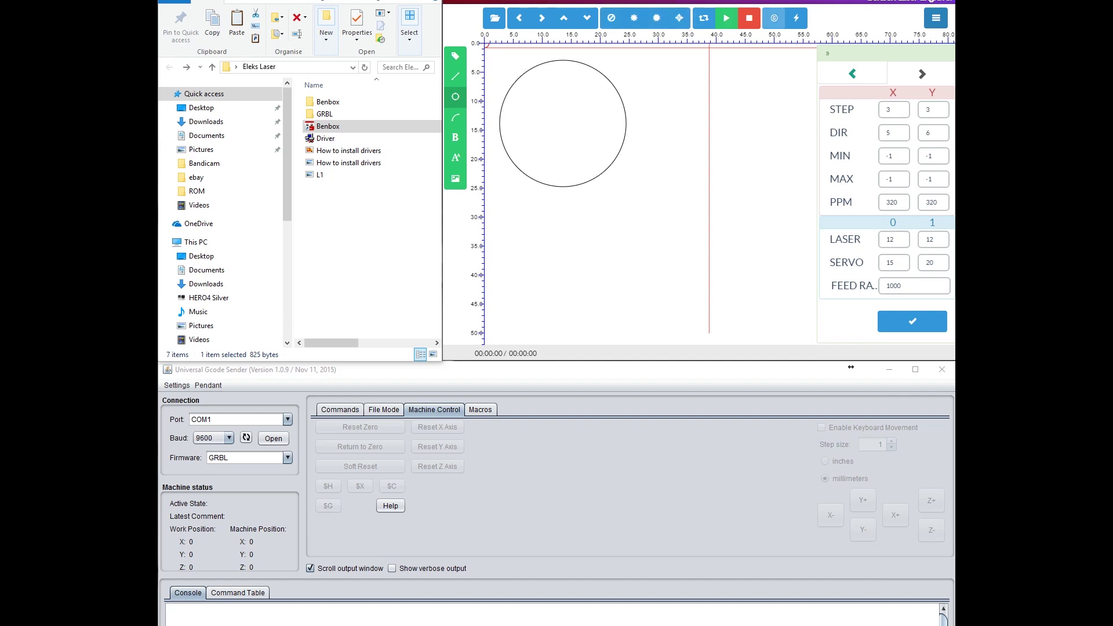
# - Set up a firmware update for port COM9 with the NANO(328p)/LX-Nano board
pyautogui.click(796, 17)
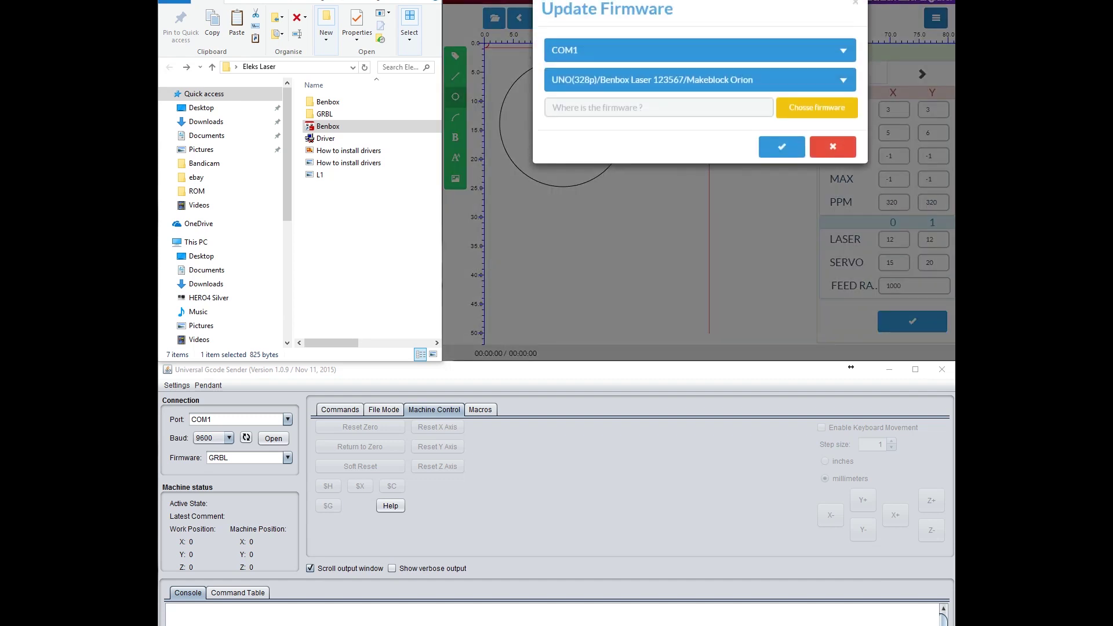
pyautogui.click(701, 50)
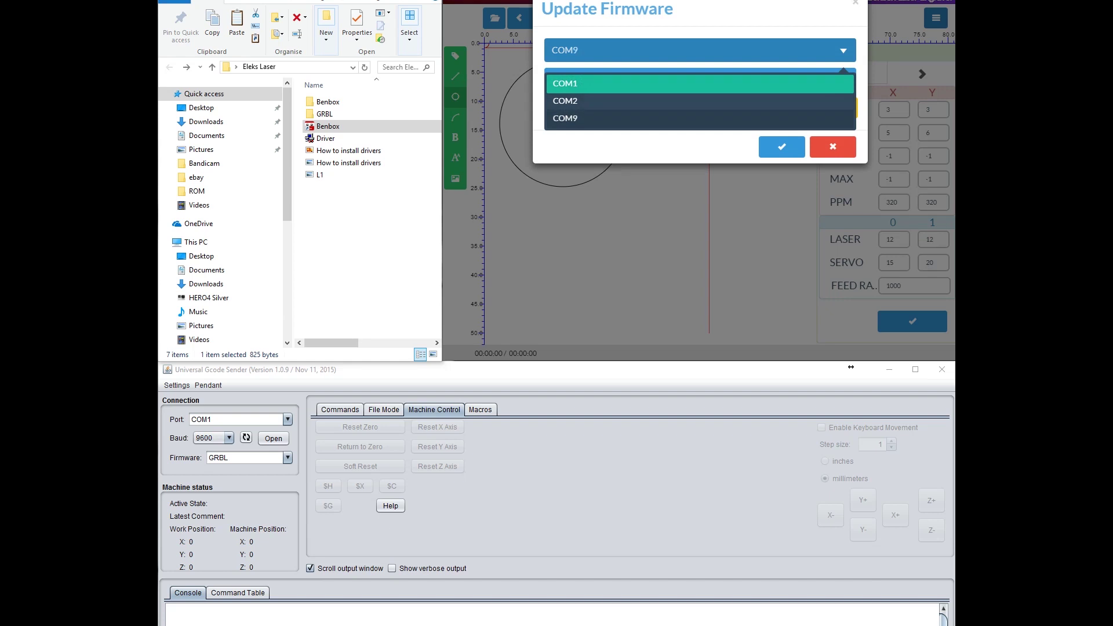
pyautogui.click(700, 118)
pyautogui.click(700, 80)
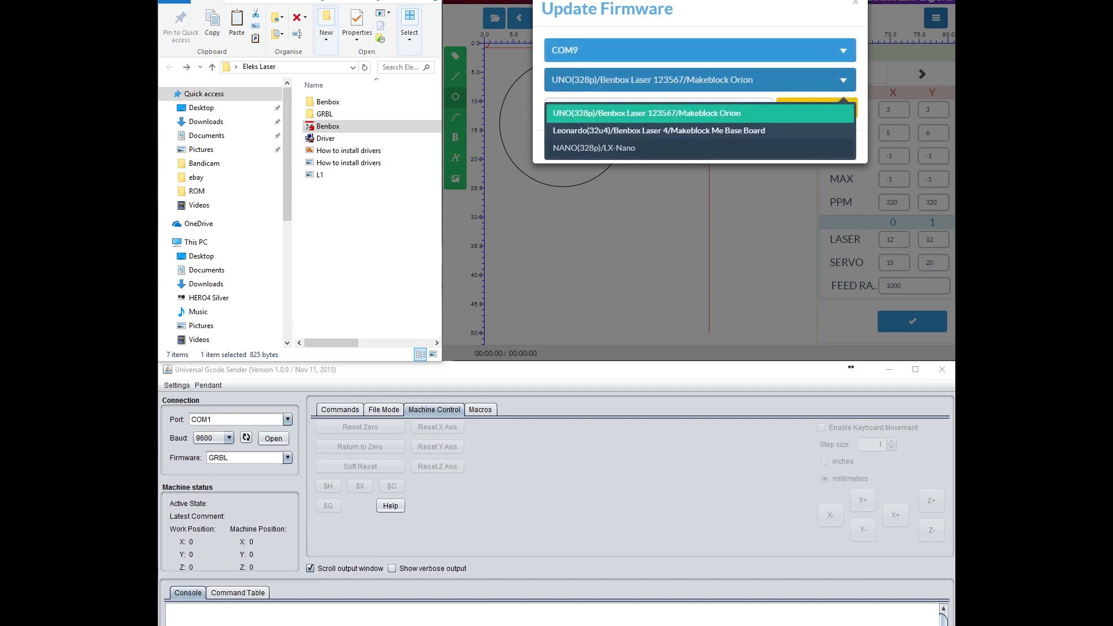
pyautogui.click(701, 149)
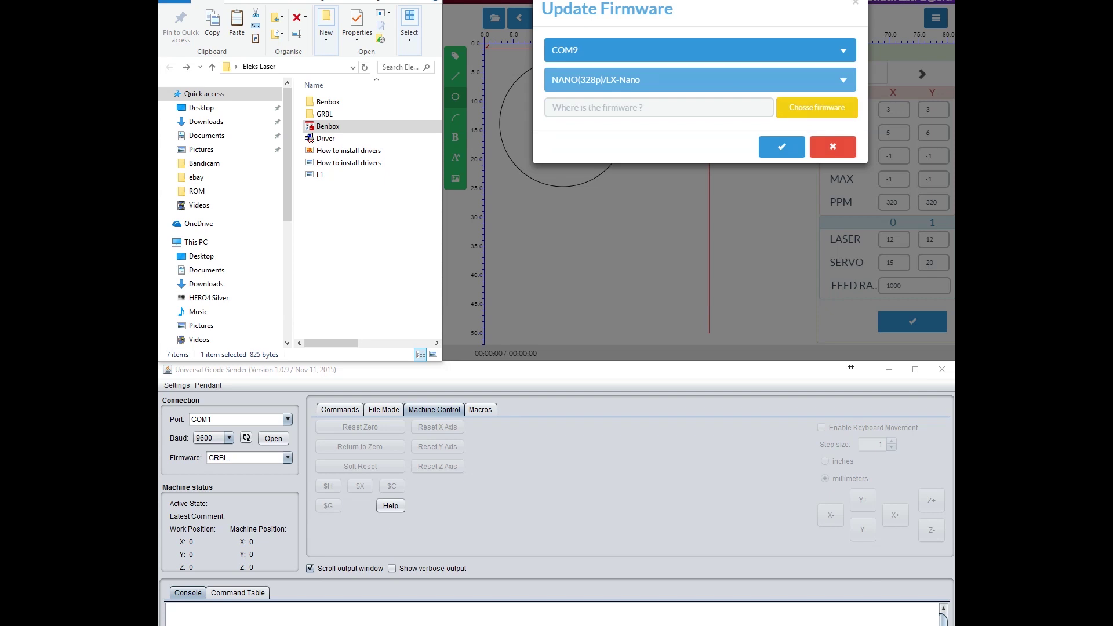
# - Choose Eleks-Benbox.hex from the Eleks Laser Benbox ROM folder as the firmware file, and close the update dialog without applying
pyautogui.click(817, 107)
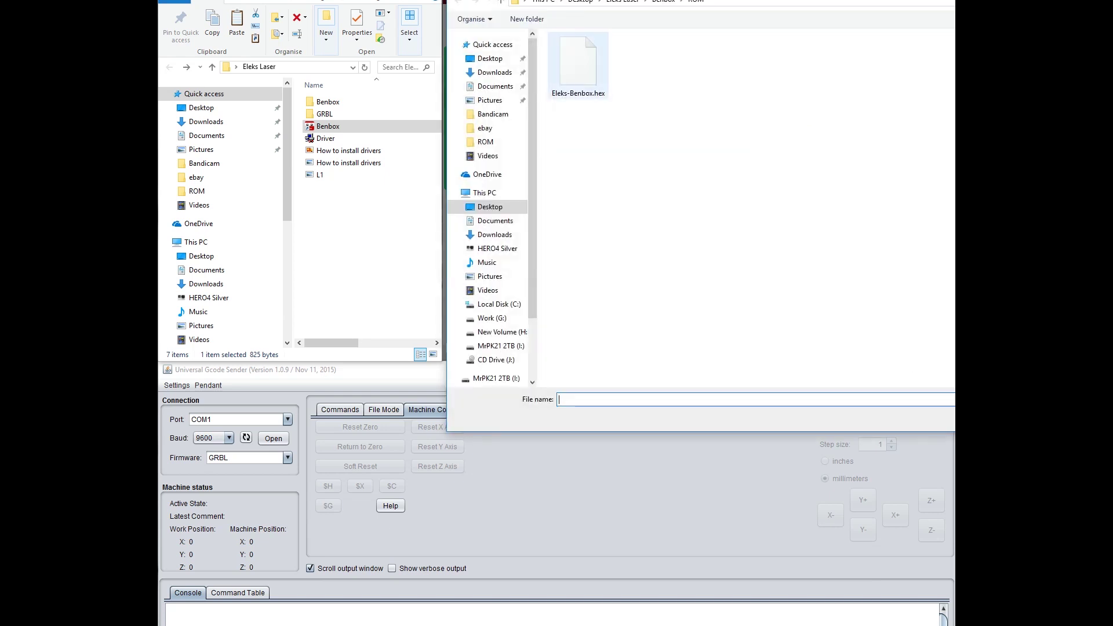
pyautogui.click(622, 2)
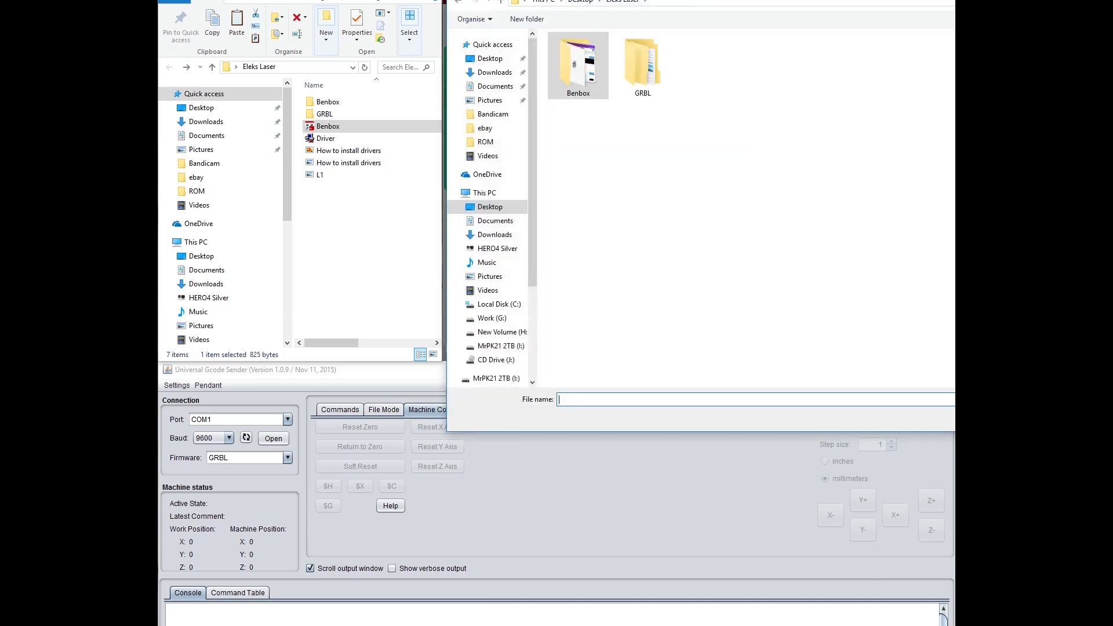
pyautogui.click(578, 65)
pyautogui.doubleClick(577, 65)
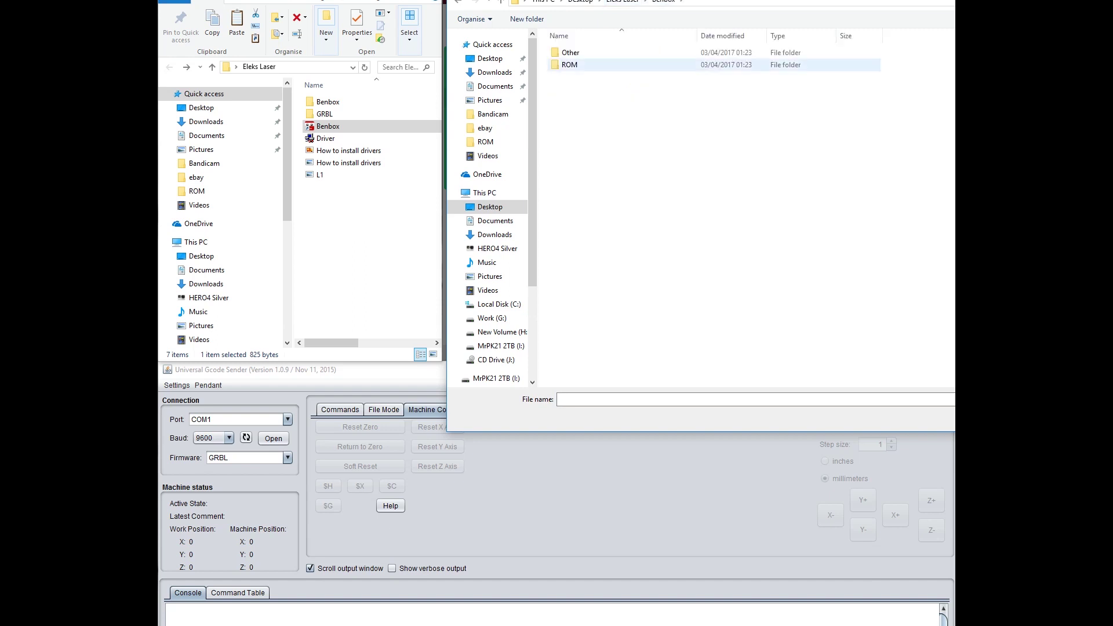
pyautogui.doubleClick(574, 65)
pyautogui.doubleClick(578, 65)
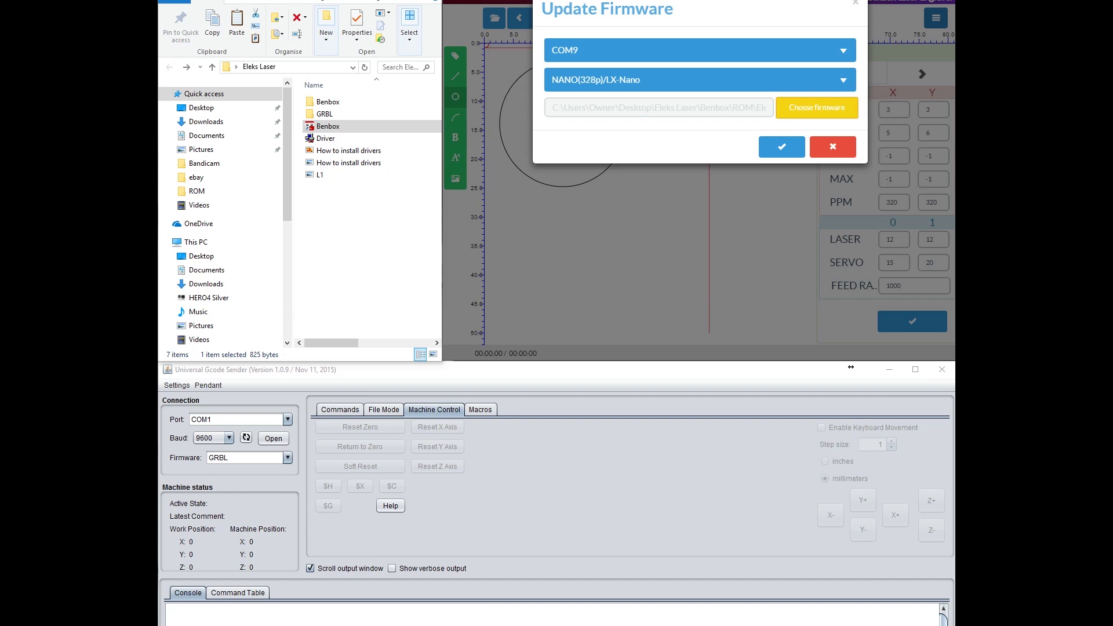
pyautogui.click(833, 146)
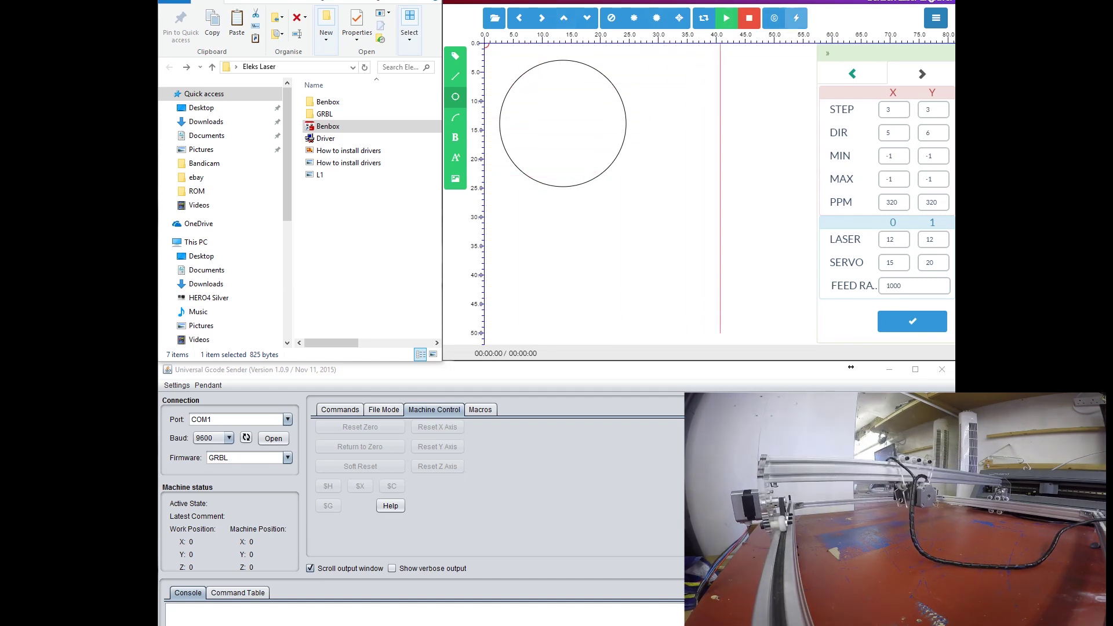
# - Choose GRBL-0.8c.hex from the Eleks Laser GRBL ROM folder as the firmware file, and close the update dialog
pyautogui.click(796, 18)
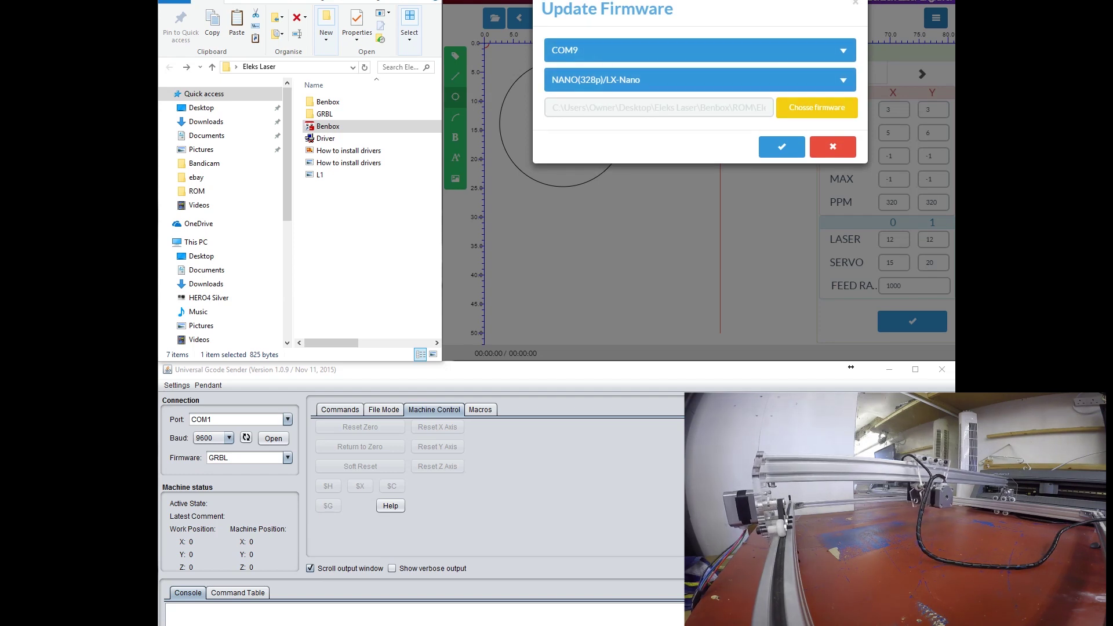
pyautogui.click(816, 107)
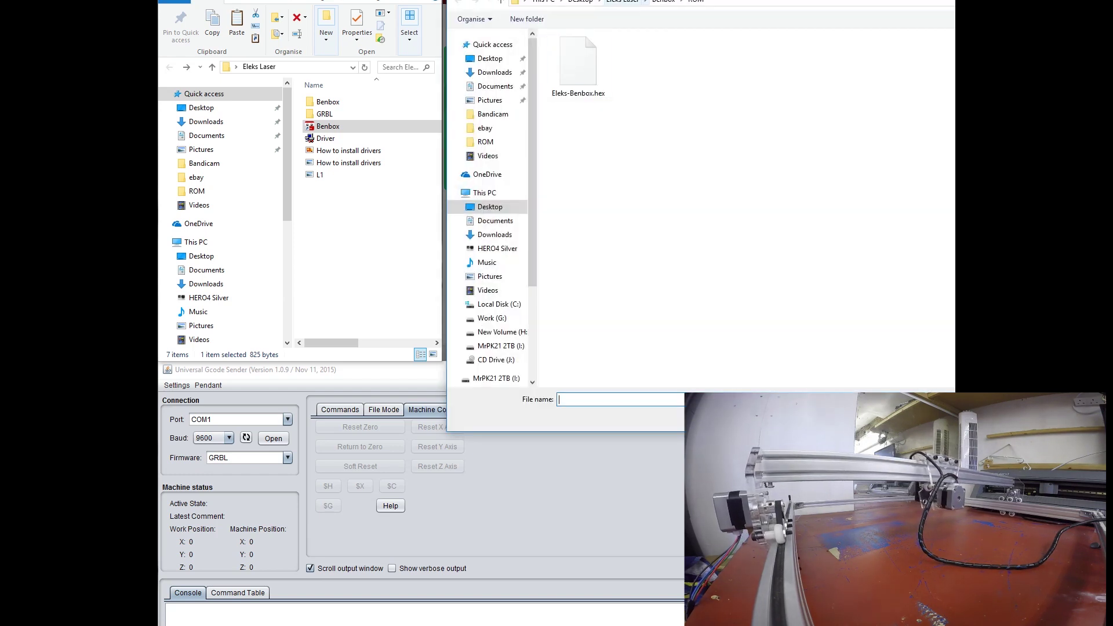
pyautogui.click(622, 1)
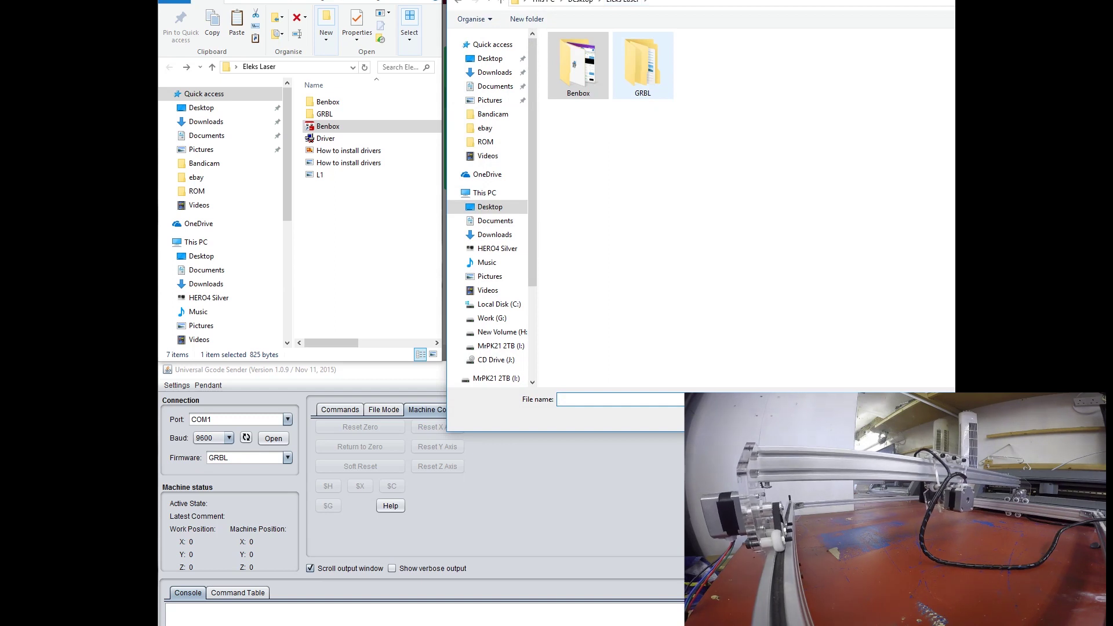
pyautogui.click(643, 67)
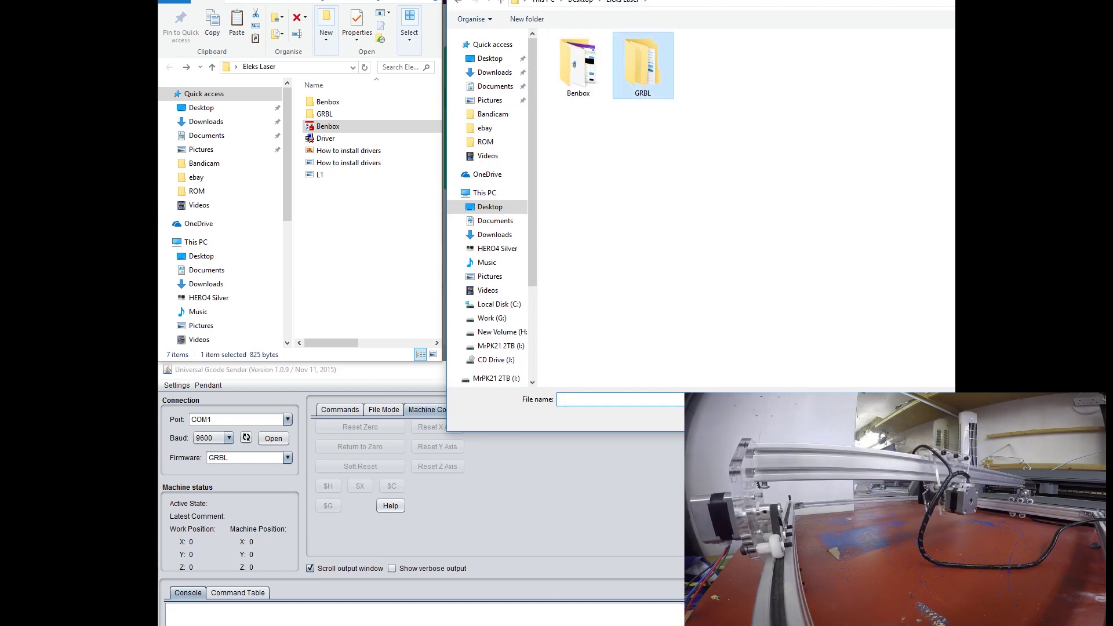
pyautogui.doubleClick(643, 66)
pyautogui.doubleClick(574, 65)
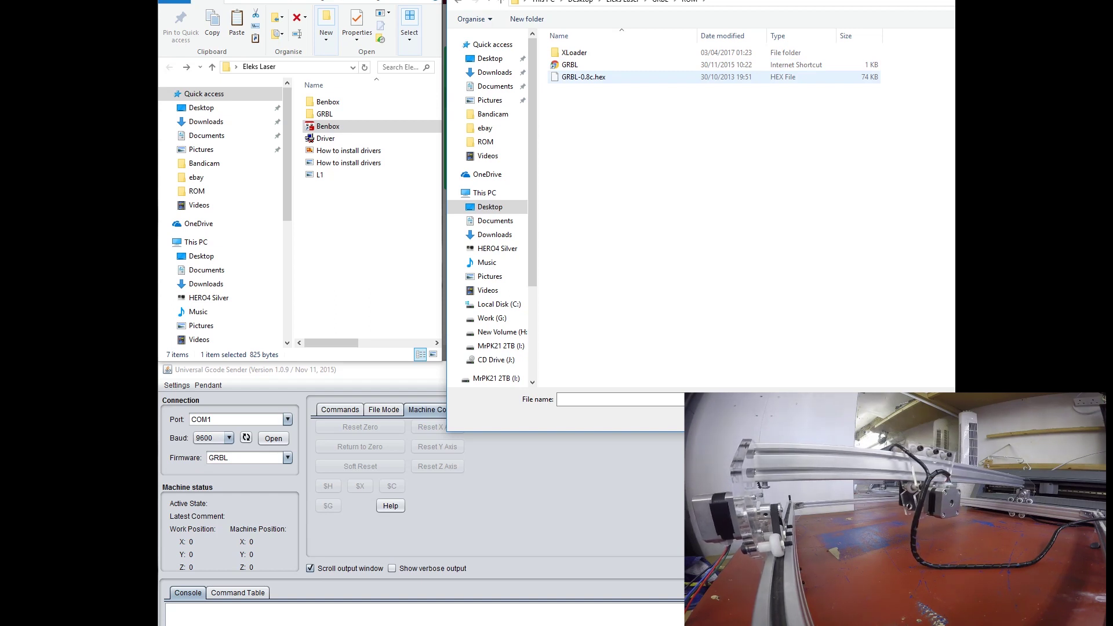
pyautogui.doubleClick(583, 77)
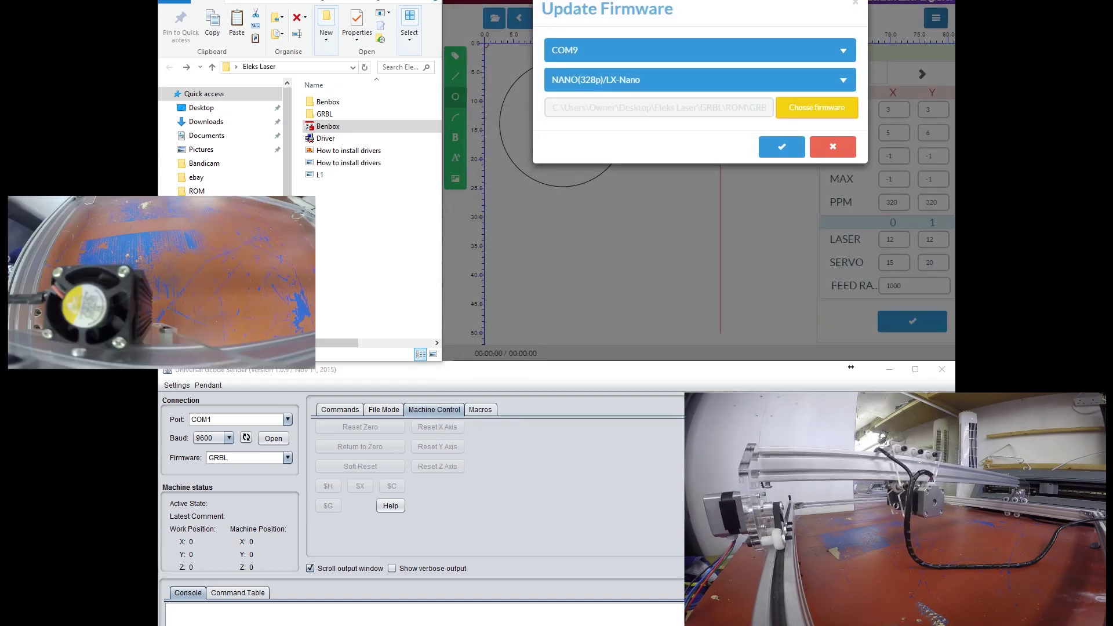
pyautogui.click(833, 148)
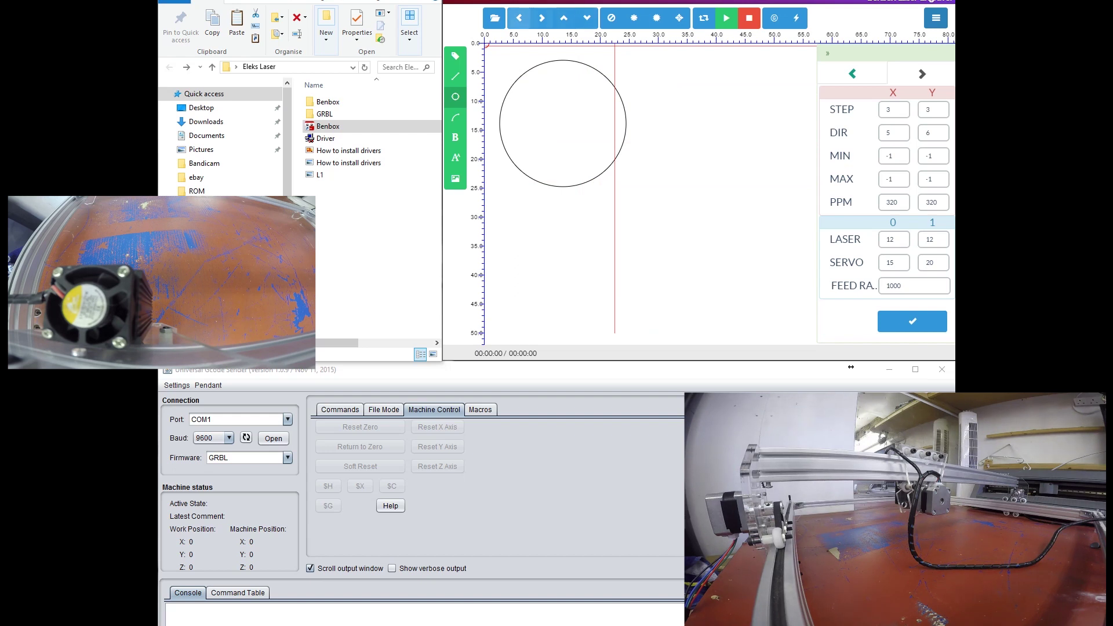
pyautogui.click(796, 18)
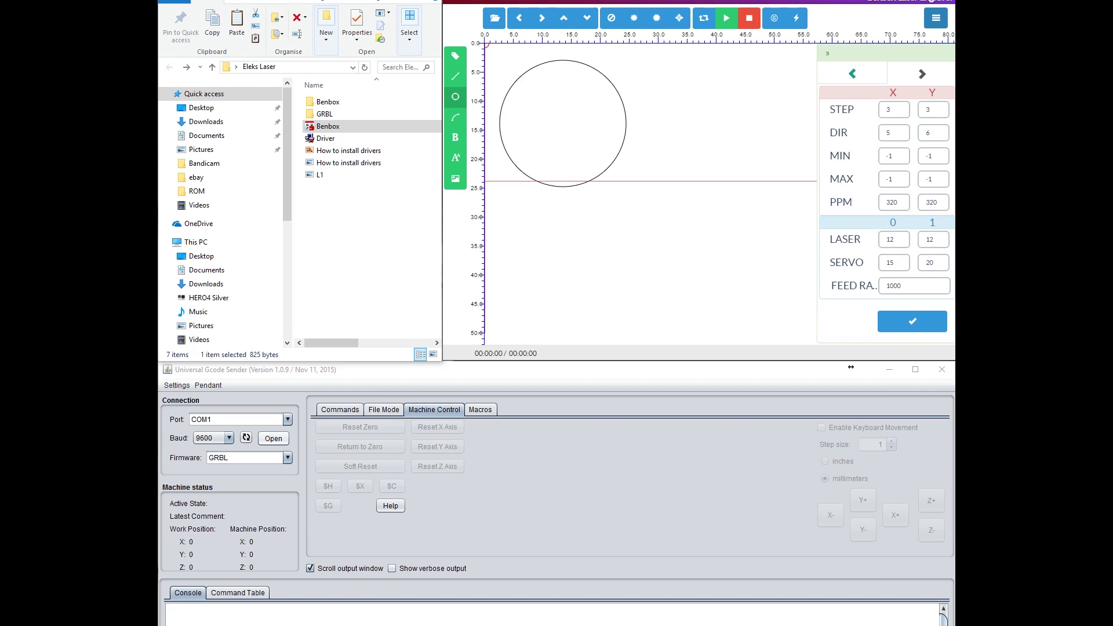
# - Switch to Universal Gcode Sender and set the connection's baud rate to 115200
pyautogui.click(850, 367)
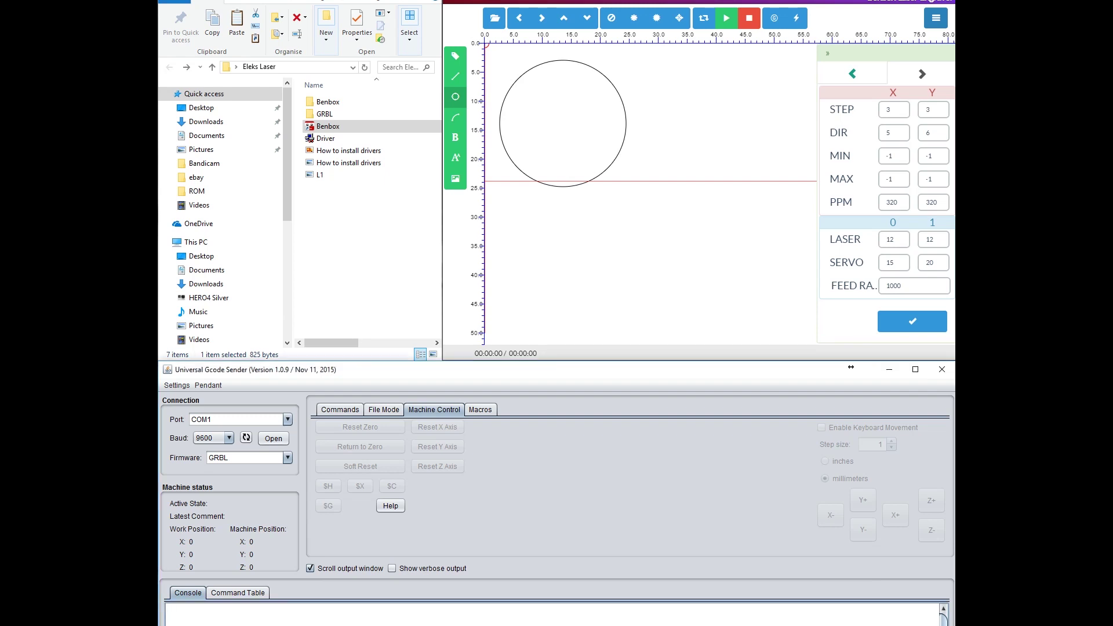
pyautogui.click(229, 438)
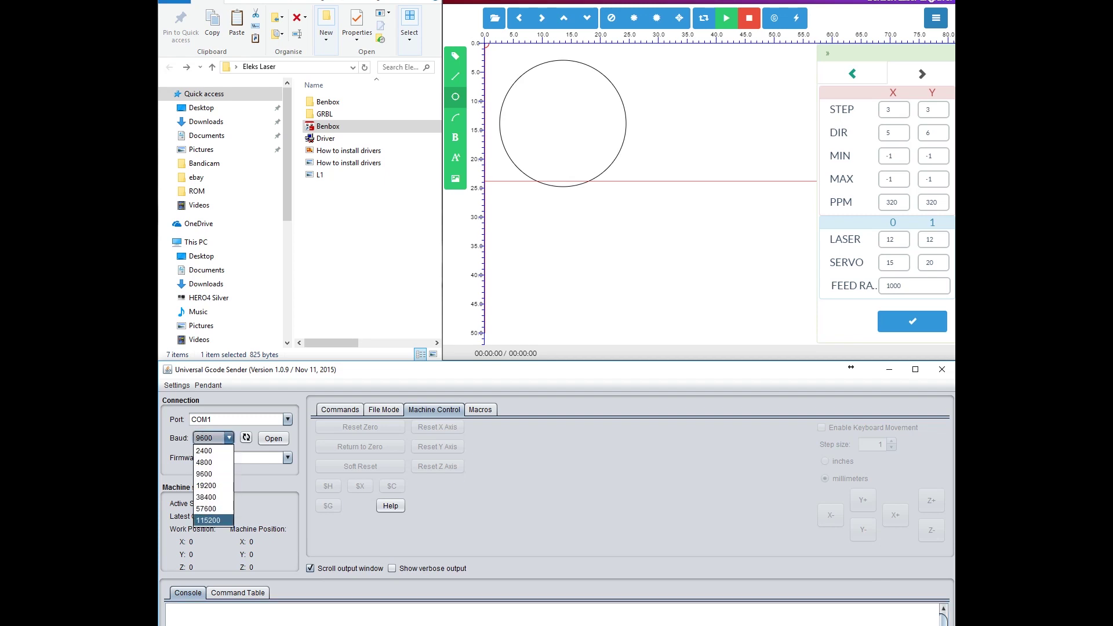
pyautogui.press('Return')
pyautogui.click(169, 611)
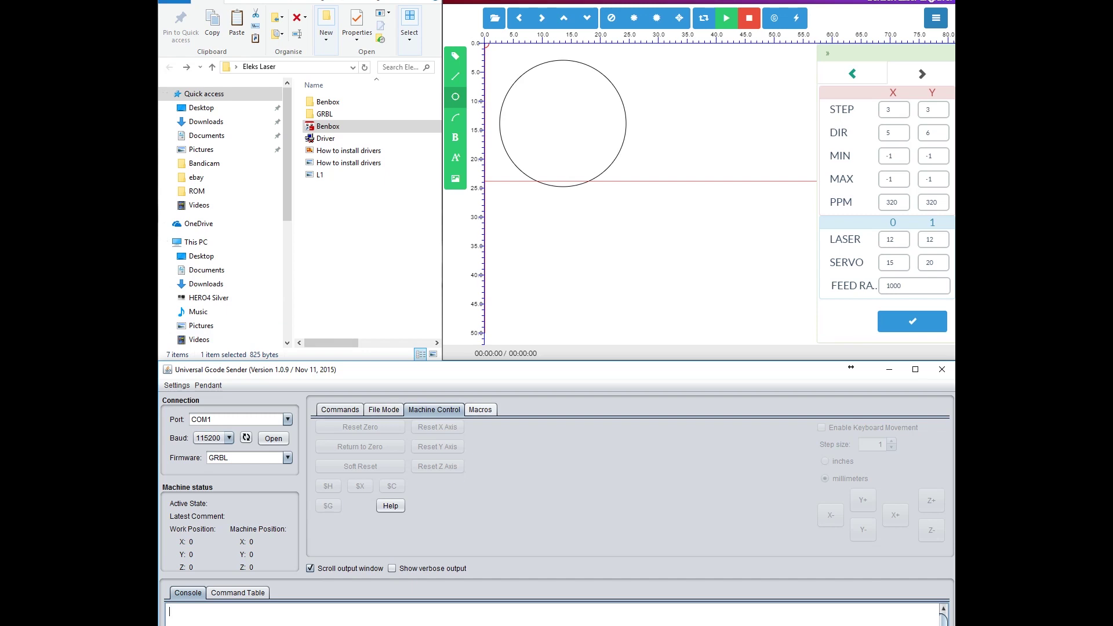
# - Look through the Macros, File Mode and Commands pages, and return to Machine Control
pyautogui.click(480, 410)
pyautogui.click(384, 409)
pyautogui.click(340, 410)
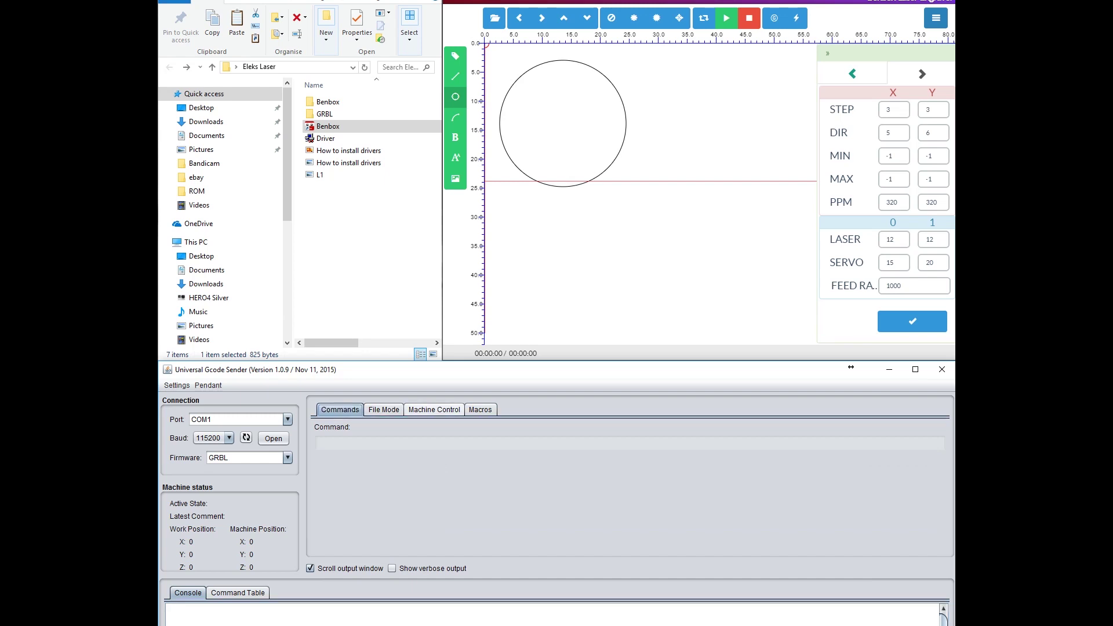
pyautogui.hotkey('ctrl', 'pagedown')
pyautogui.hotkey('ctrl', 'pagedown')
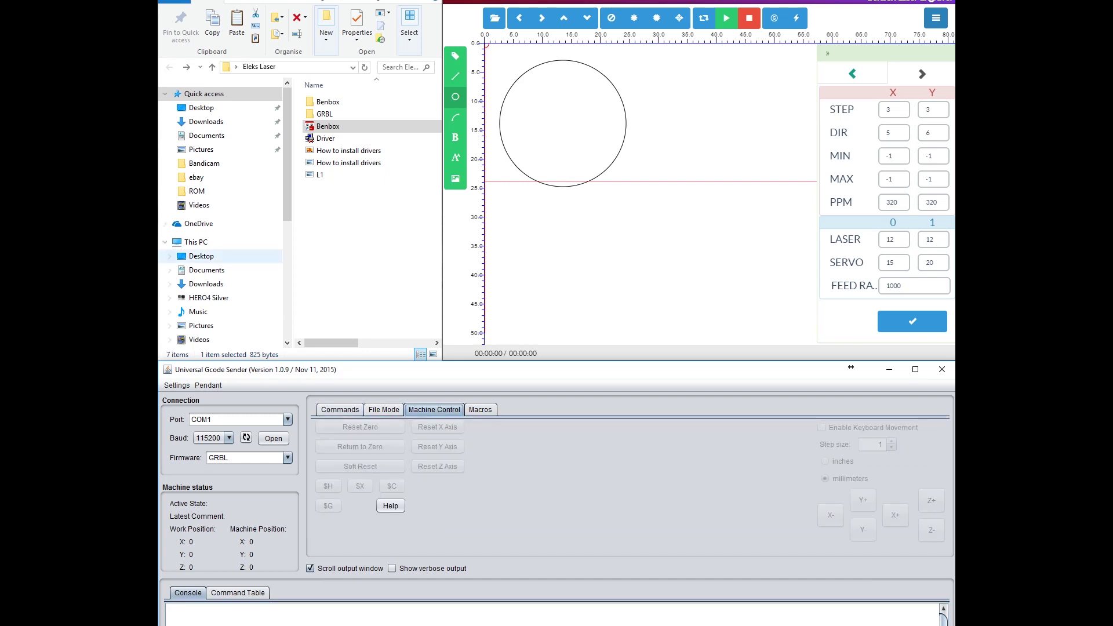